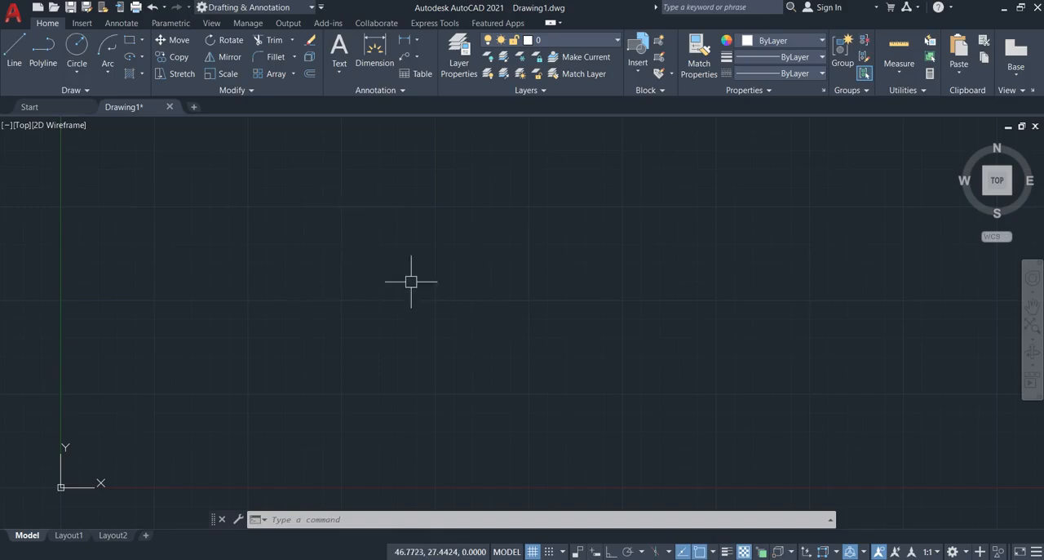
{"action": "type", "text": "po"}
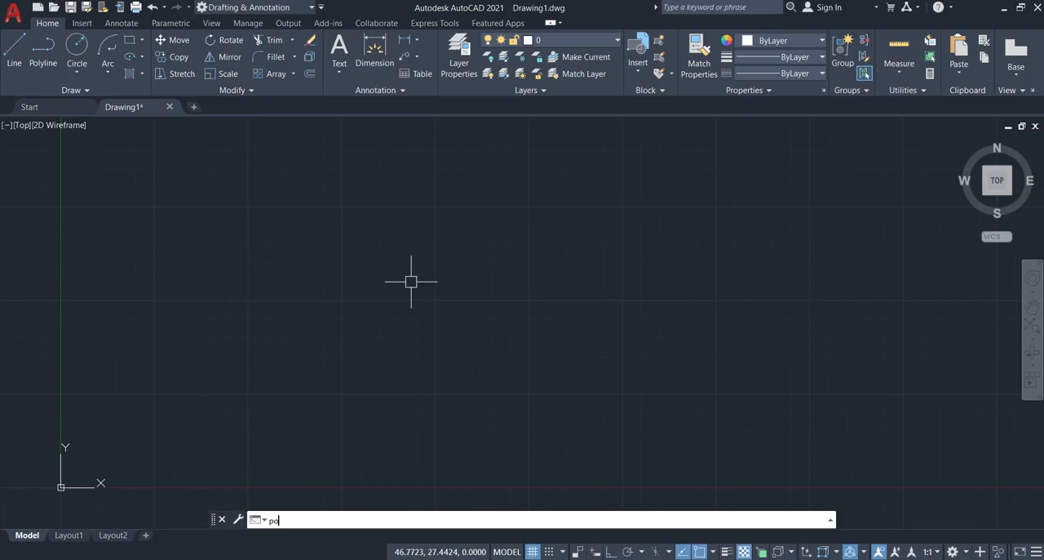
{"action": "type", "text": "l"}
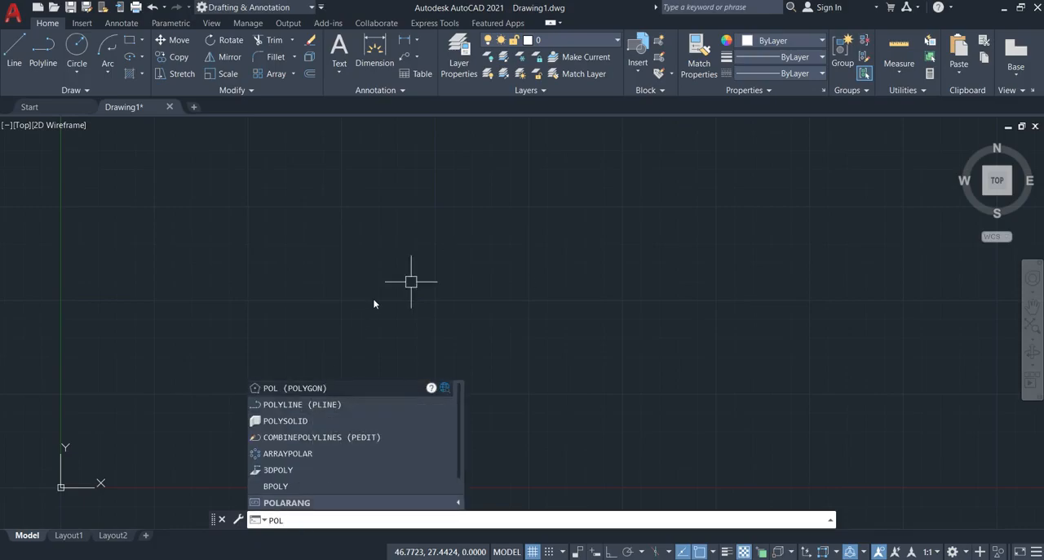
{"action": "key", "text": "Return"}
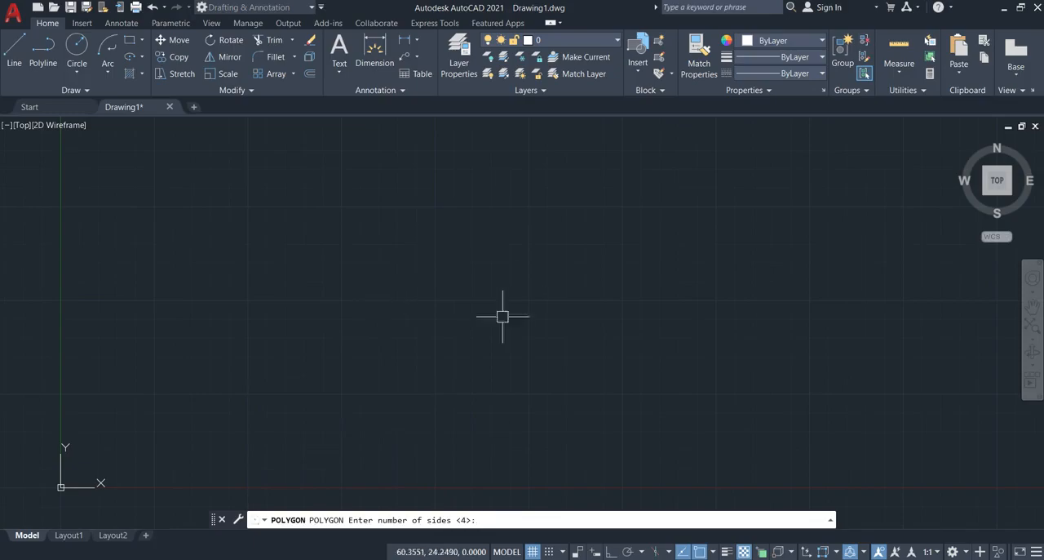
{"action": "key", "text": "Escape"}
- Draw a 5-sided polygon inscribed in a circle of radius 50, centred at about (38, 26), with Ortho on and a vertex pointing straight up
{"action": "type", "text": "POL"}
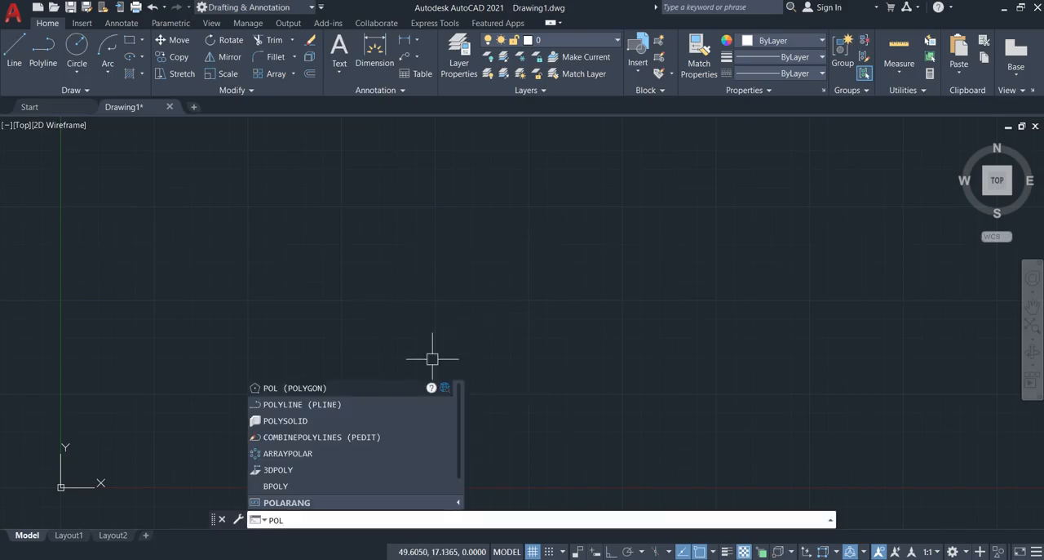
{"action": "key", "text": "Return"}
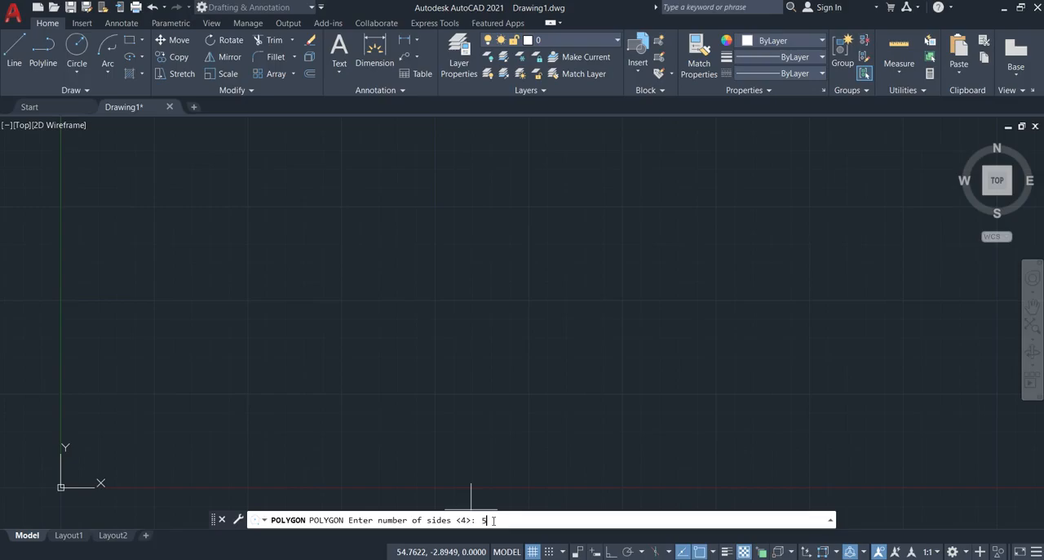
{"action": "key", "text": "Return"}
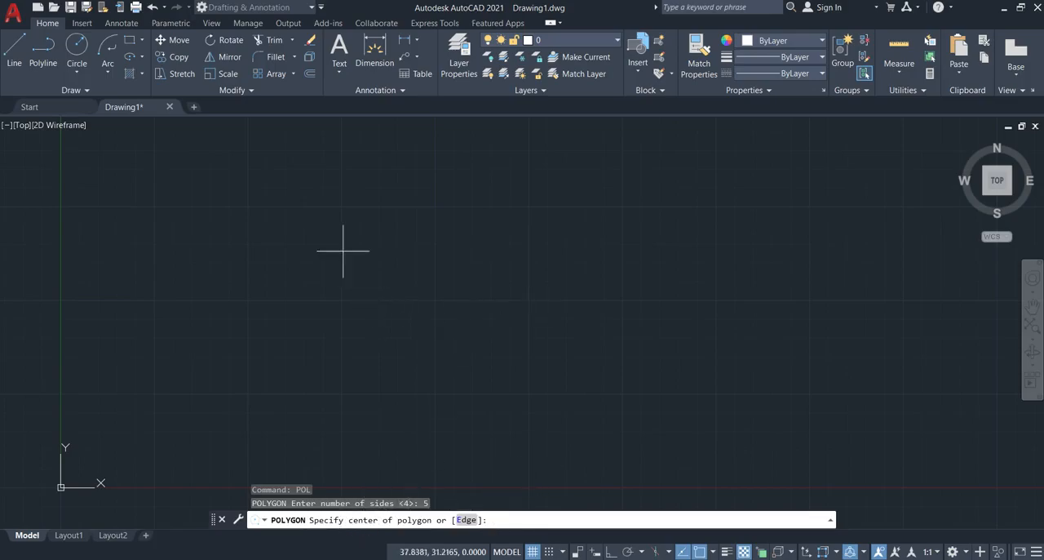
{"action": "left_click", "coordinate": [346, 292]}
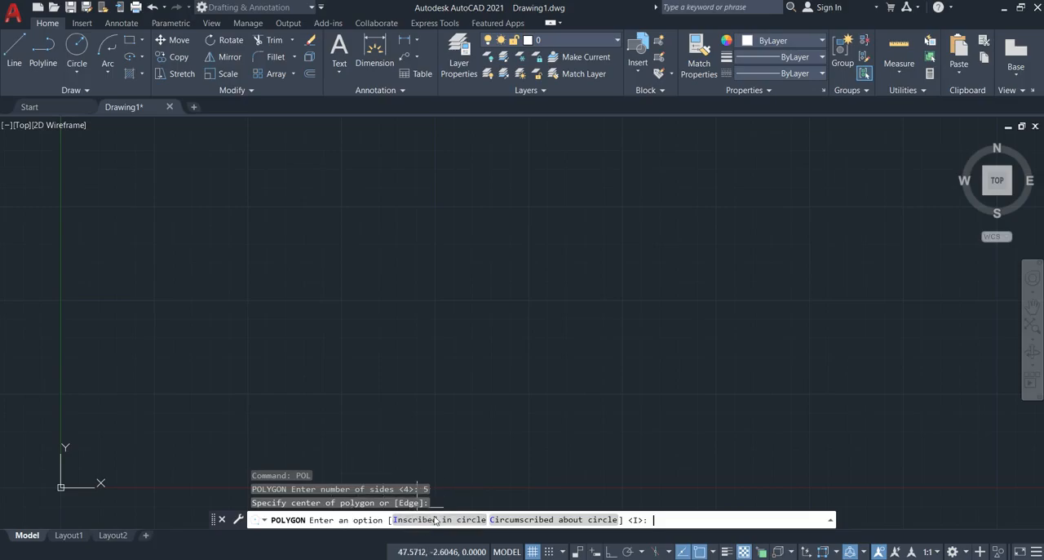
{"action": "left_click", "coordinate": [434, 520]}
{"action": "scroll", "coordinate": [438, 419], "scroll_direction": "down", "scroll_amount": 4}
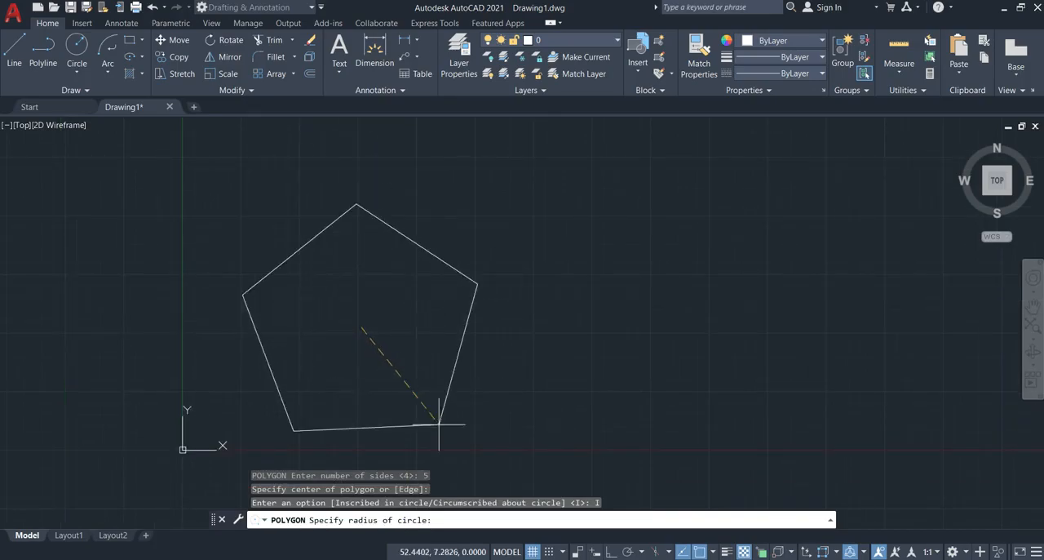
{"action": "left_click", "coordinate": [611, 552]}
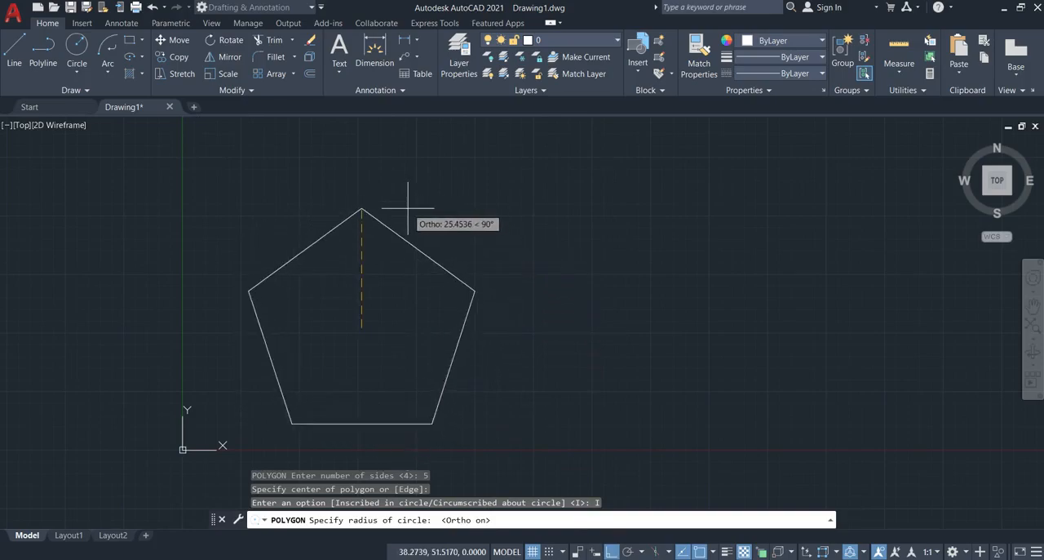
{"action": "type", "text": "50"}
{"action": "key", "text": "Return"}
- Move the pentagon freehand about 53 units right and 58 units up, with Ortho turned off
{"action": "scroll", "coordinate": [427, 308], "scroll_direction": "down", "scroll_amount": 6}
{"action": "left_click", "coordinate": [532, 225]}
{"action": "left_click", "coordinate": [220, 453]}
{"action": "type", "text": "m"}
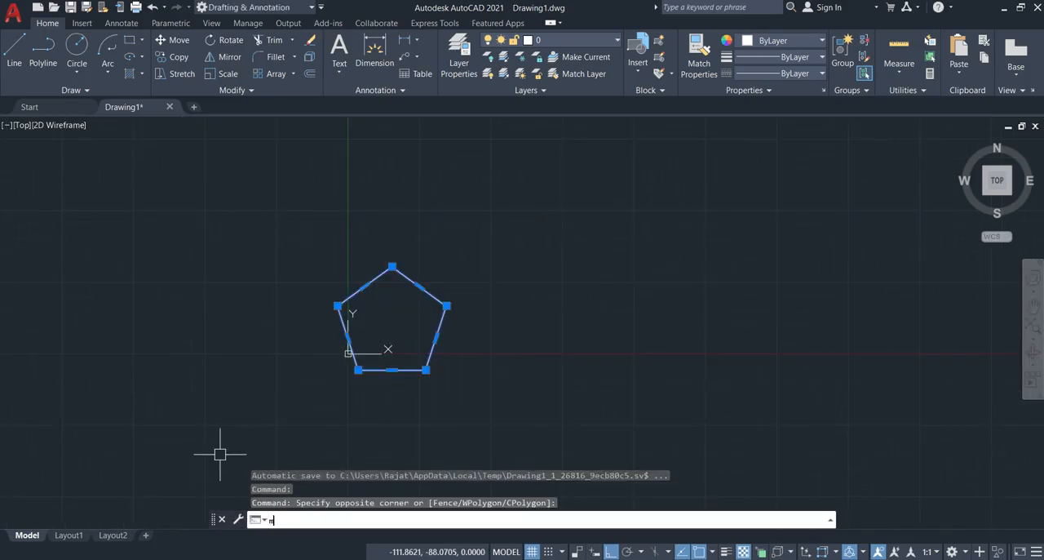
{"action": "key", "text": "Return"}
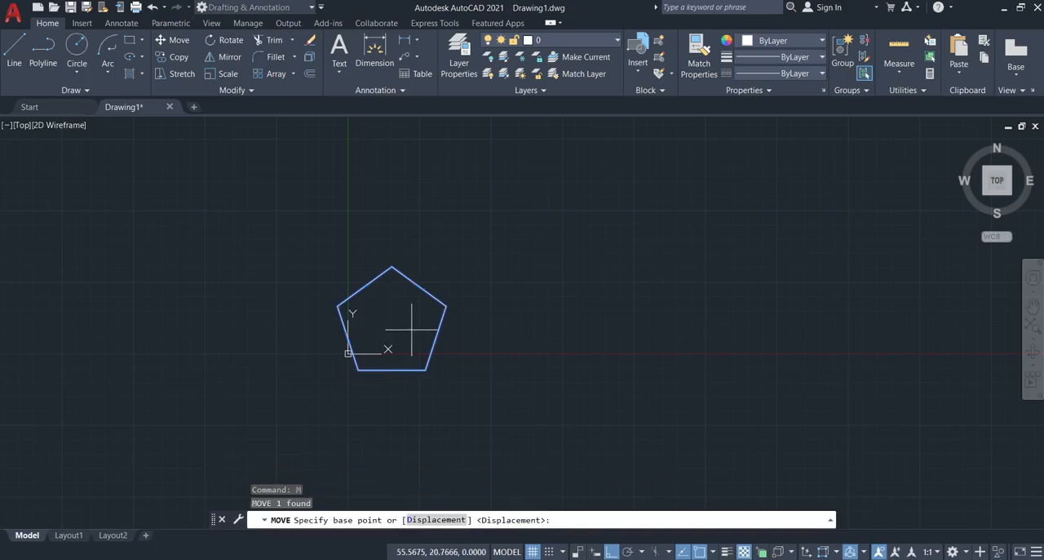
{"action": "key", "text": "F8"}
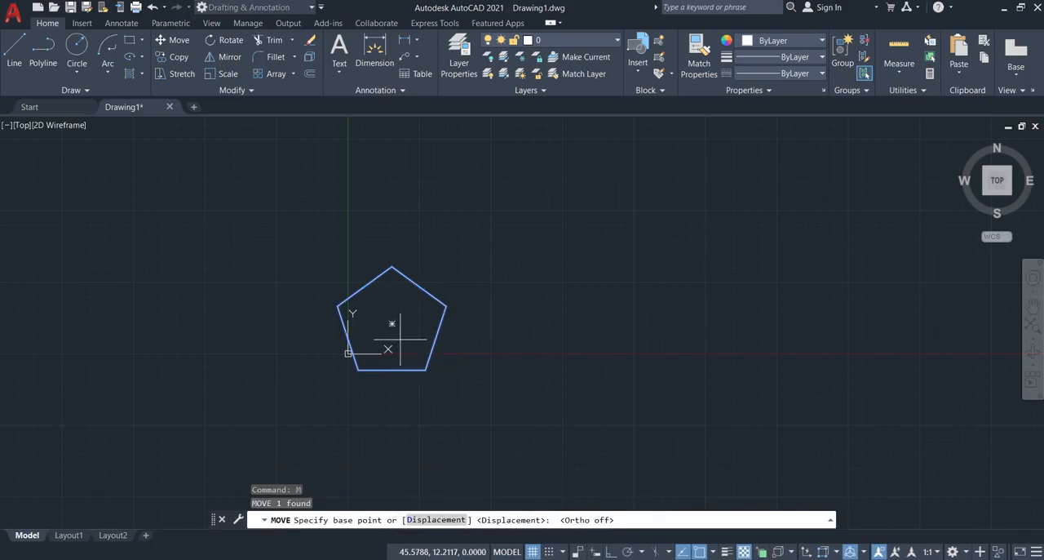
{"action": "left_click", "coordinate": [400, 338]}
{"action": "left_click", "coordinate": [487, 258]}
- Draw a circle from the pentagon's centre out to its top vertex
{"action": "scroll", "coordinate": [474, 249], "scroll_direction": "up", "scroll_amount": 2}
{"action": "middle_click_drag", "start_coordinate": [474, 250], "coordinate": [395, 336]}
{"action": "scroll", "coordinate": [390, 340], "scroll_direction": "up", "scroll_amount": 2}
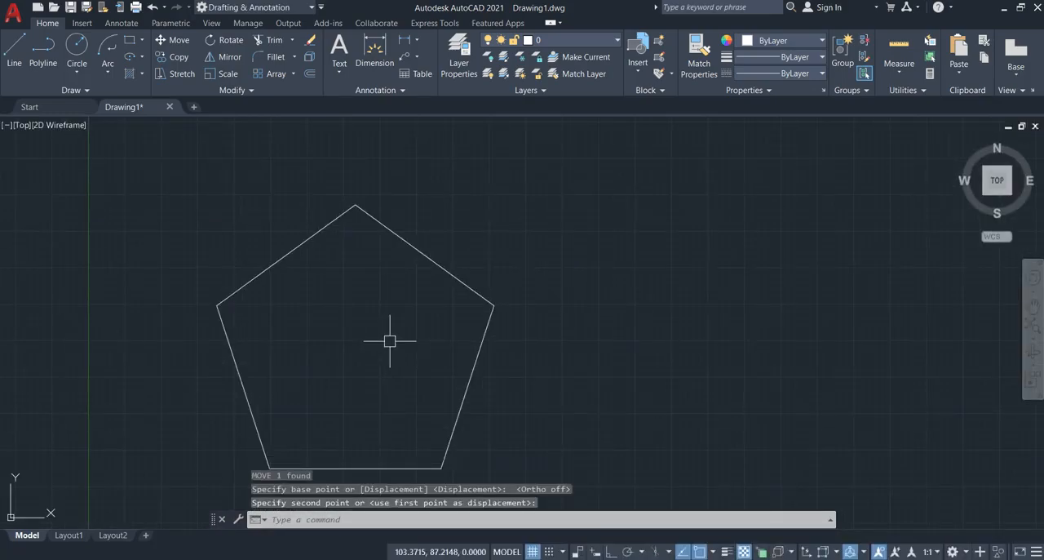
{"action": "type", "text": "c"}
{"action": "key", "text": "Return"}
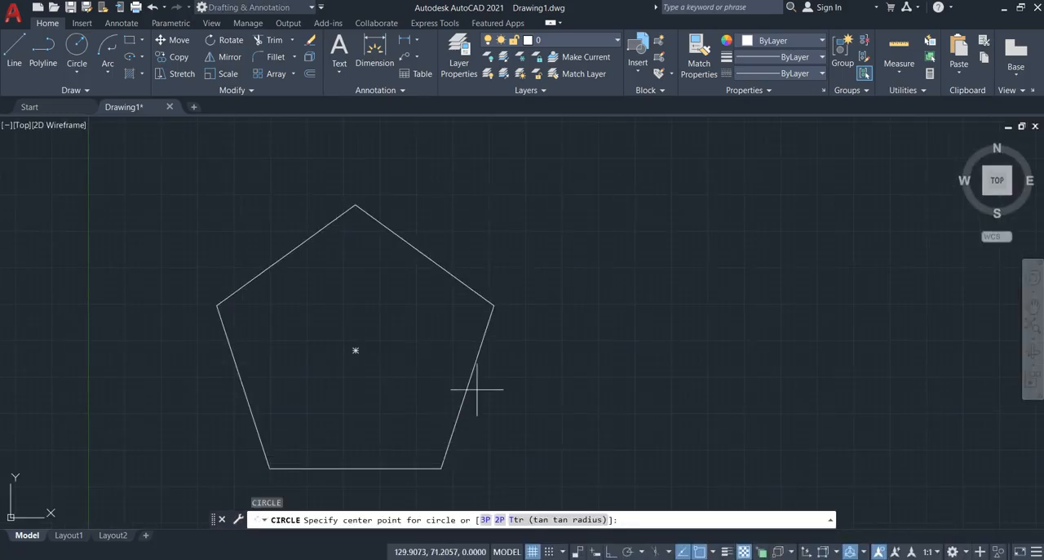
{"action": "left_click", "coordinate": [355, 350]}
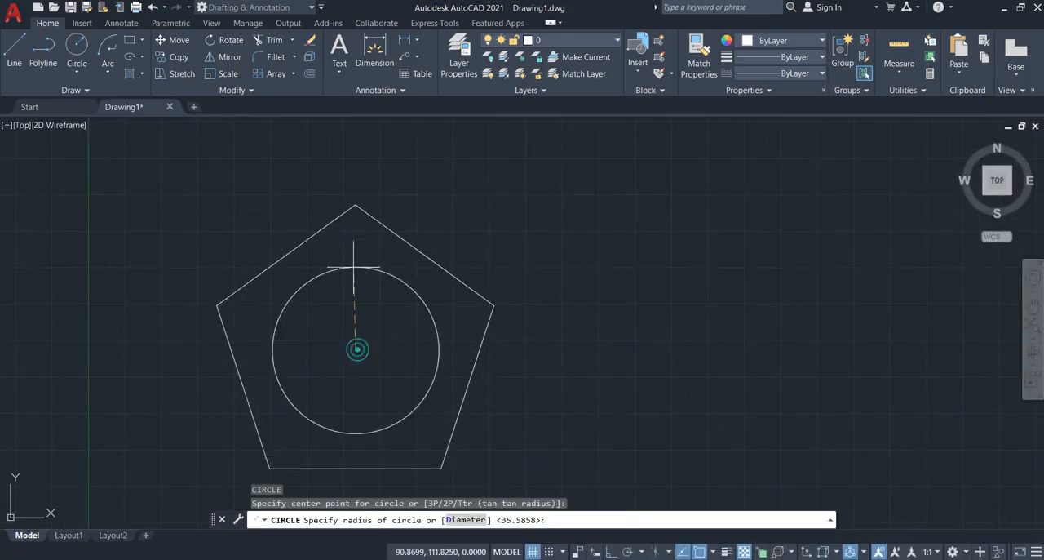
{"action": "left_click", "coordinate": [355, 204]}
- Delete the circle around the pentagon
{"action": "left_click", "coordinate": [472, 213]}
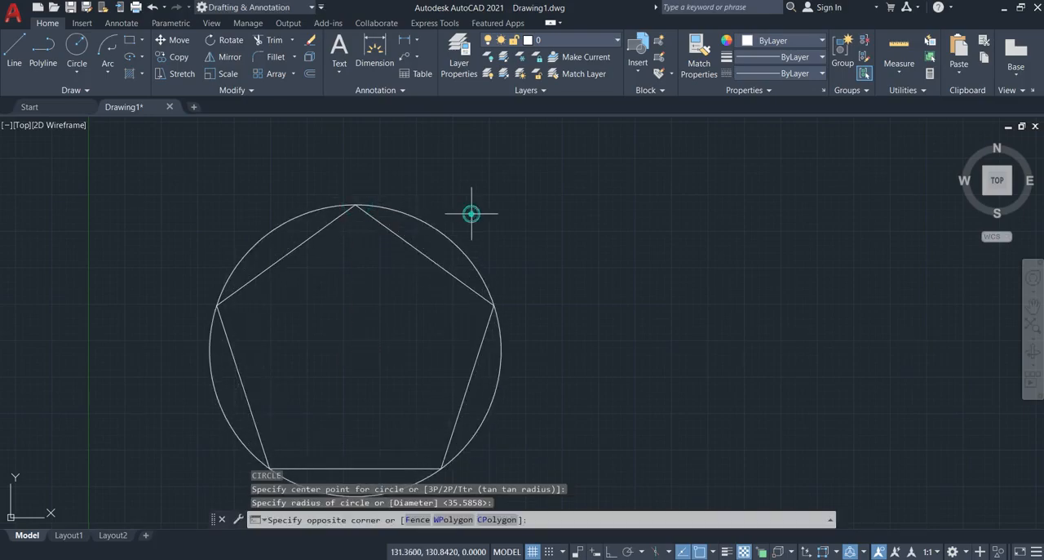
{"action": "left_click", "coordinate": [439, 242]}
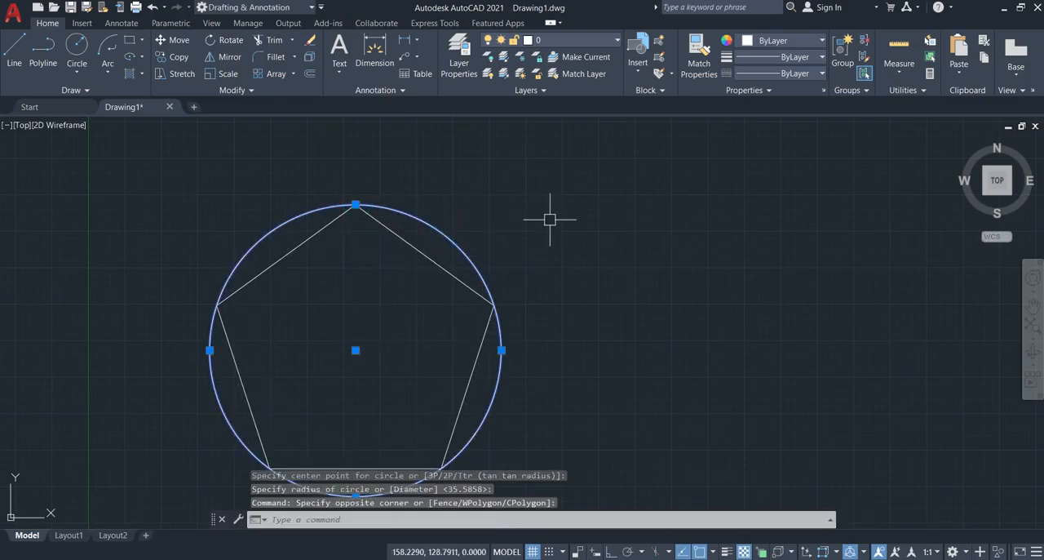
{"action": "key", "text": "Delete"}
- Draw a second upright pentagon to the right, level with the first one's centre, circumscribed about a circle of radius 50 with Ortho on
{"action": "scroll", "coordinate": [467, 387], "scroll_direction": "down", "scroll_amount": 2}
{"action": "middle_click_drag", "start_coordinate": [462, 385], "coordinate": [391, 366]}
{"action": "scroll", "coordinate": [432, 372], "scroll_direction": "up", "scroll_amount": 4}
{"action": "scroll", "coordinate": [350, 269], "scroll_direction": "down", "scroll_amount": 2}
{"action": "middle_click_drag", "start_coordinate": [350, 269], "coordinate": [386, 294]}
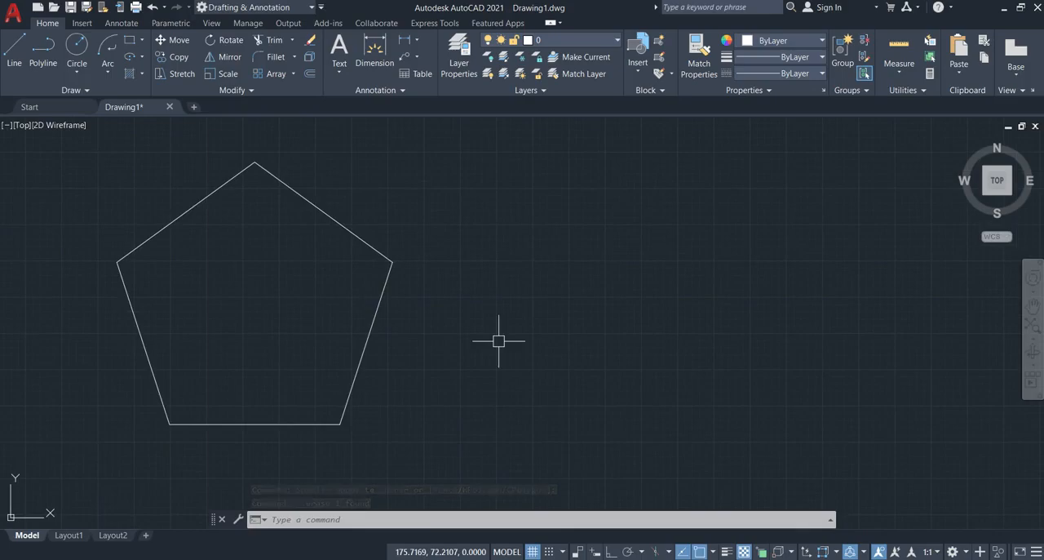
{"action": "type", "text": "PO"}
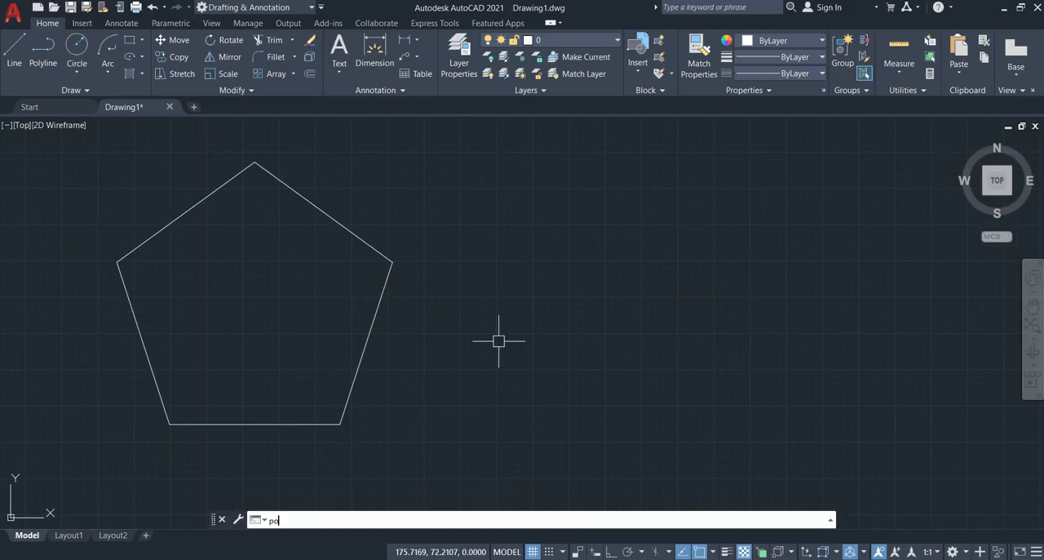
{"action": "type", "text": "l"}
{"action": "key", "text": "Return"}
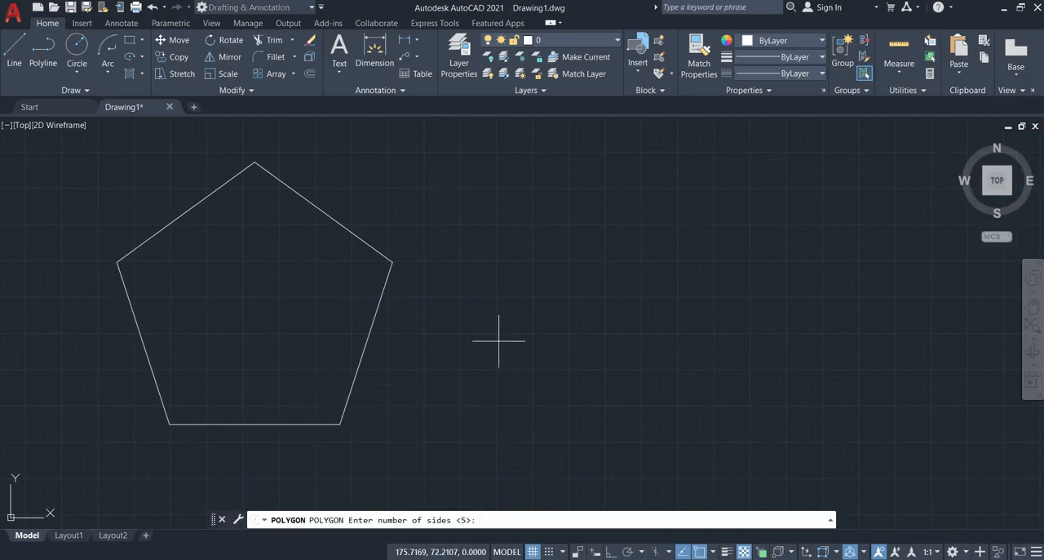
{"action": "key", "text": "Return"}
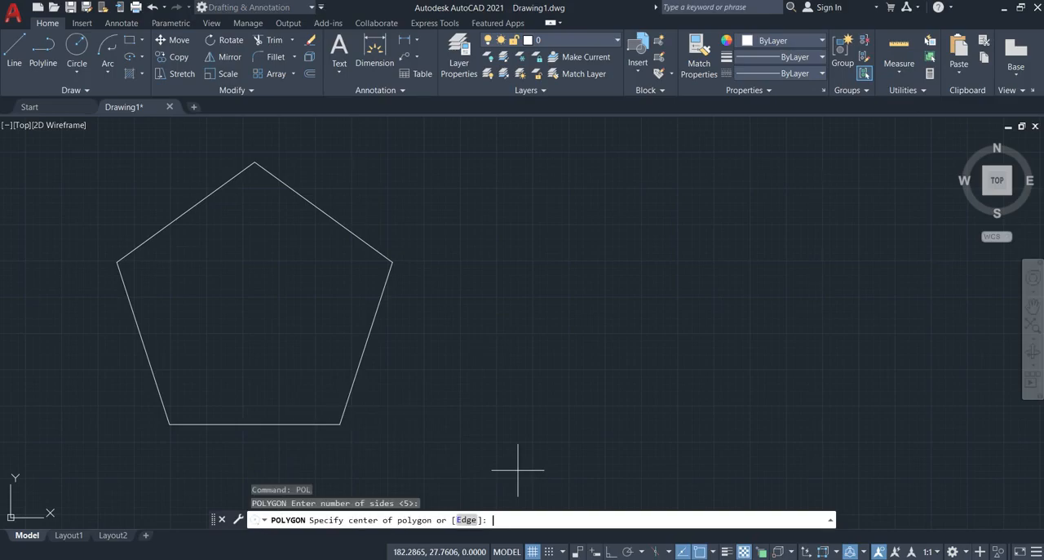
{"action": "mouse_move", "coordinate": [758, 354]}
{"action": "middle_mouse_down"}
{"action": "mouse_move", "coordinate": [774, 345]}
{"action": "mouse_move", "coordinate": [604, 374]}
{"action": "middle_mouse_up"}
{"action": "scroll", "coordinate": [612, 290], "scroll_direction": "down", "scroll_amount": 2}
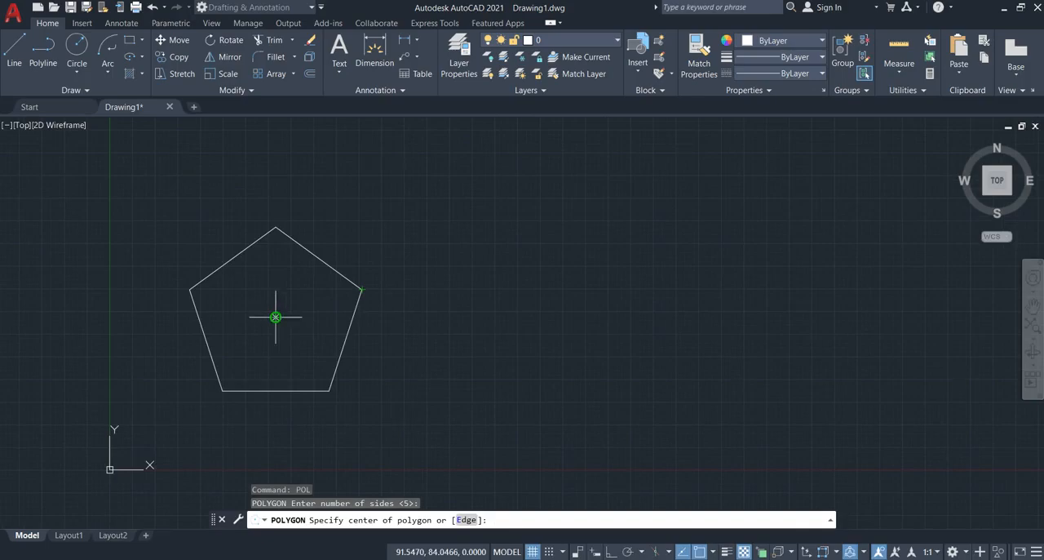
{"action": "left_click", "coordinate": [586, 325]}
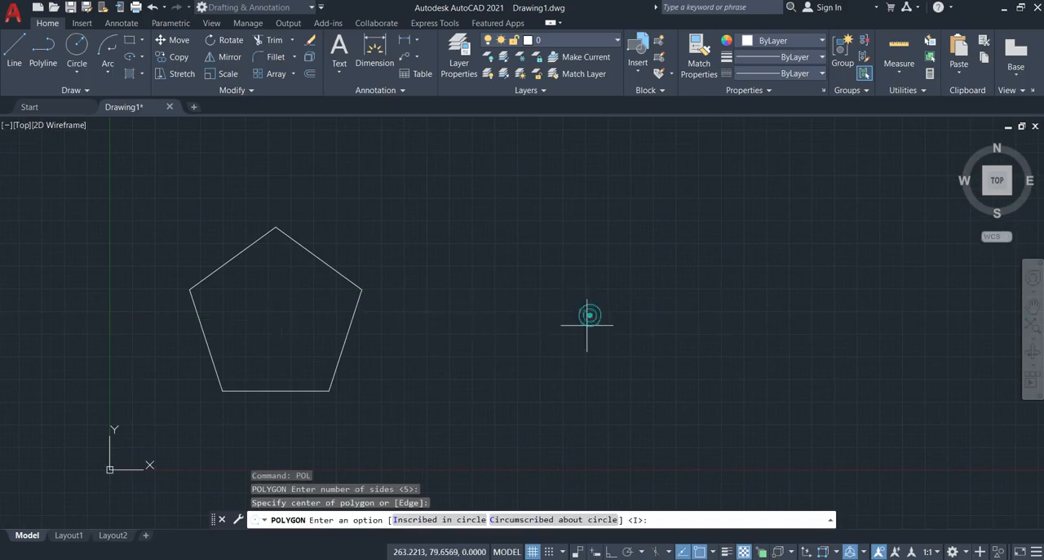
{"action": "left_click", "coordinate": [517, 519]}
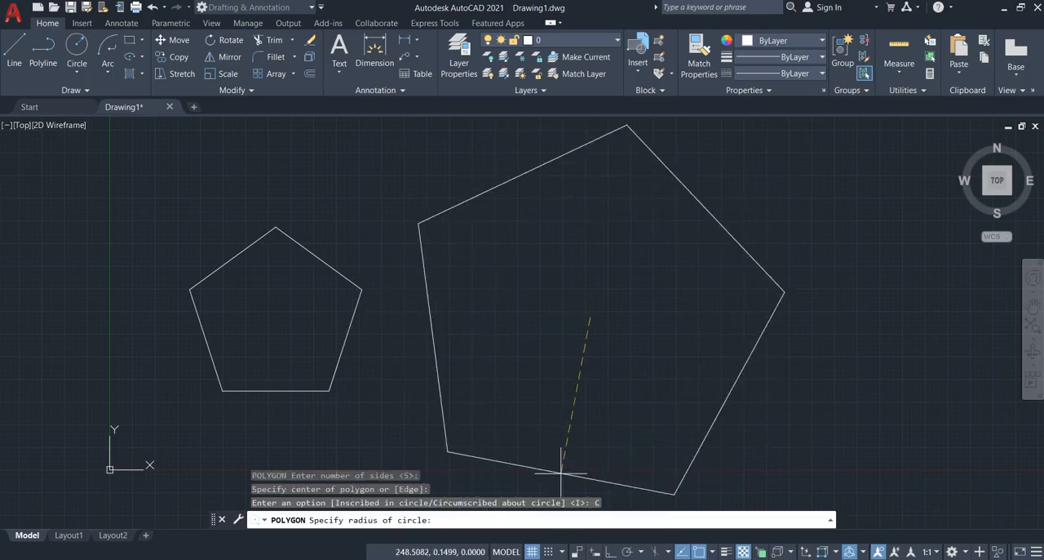
{"action": "key", "text": "F8"}
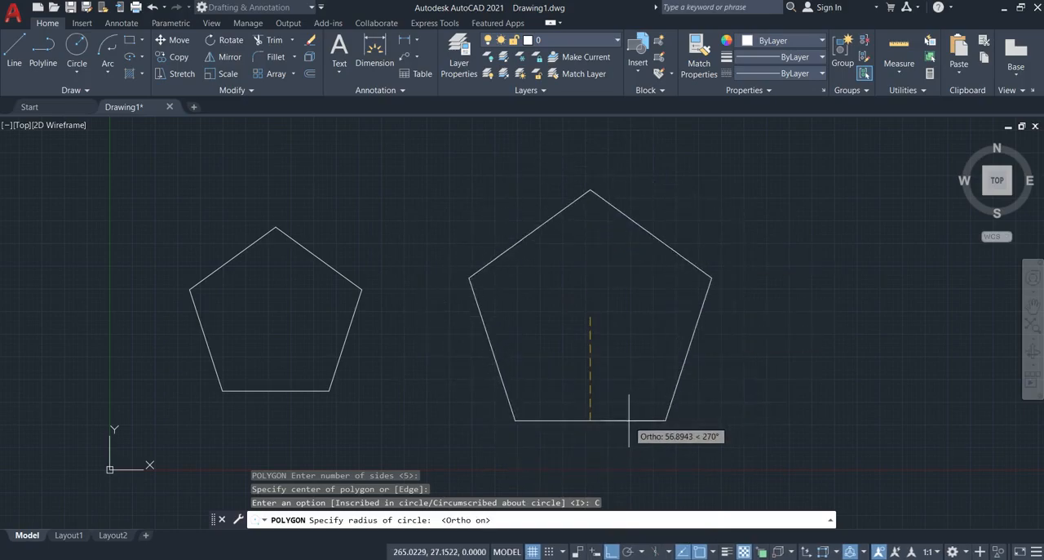
{"action": "type", "text": "50"}
{"action": "key", "text": "Return"}
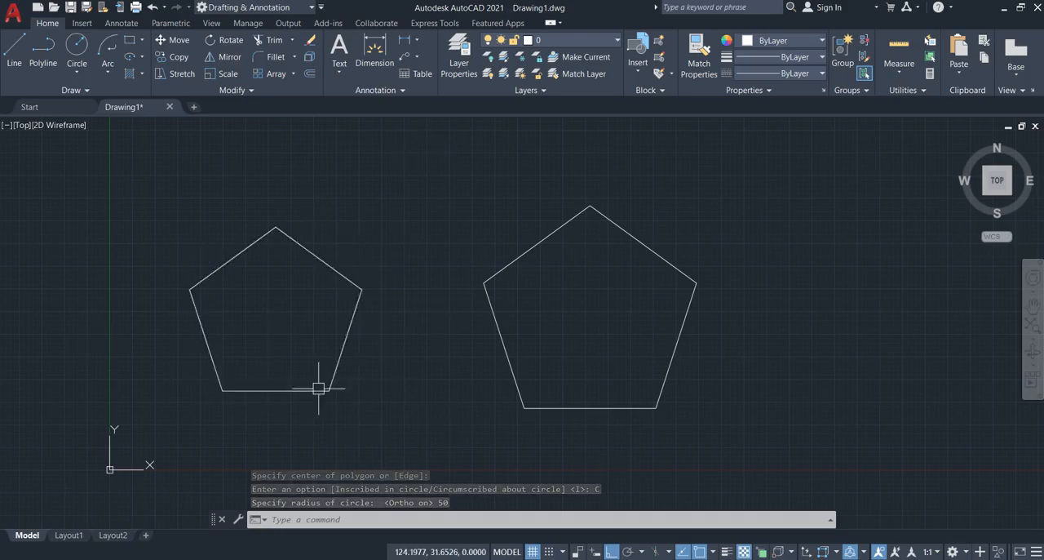
- Draw a circle of radius 50 centred on the left, inscribed pentagon
{"action": "type", "text": "c"}
{"action": "key", "text": "Return"}
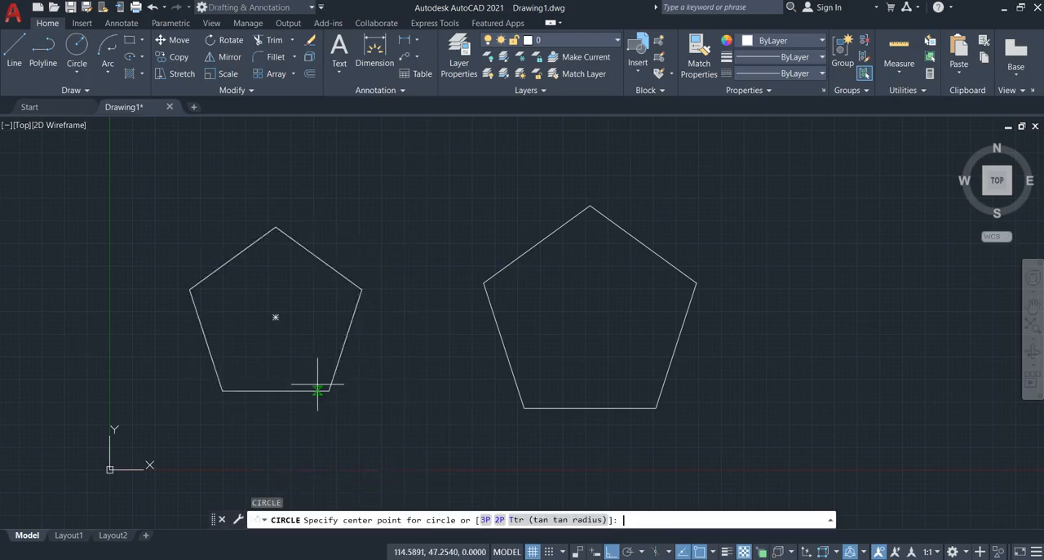
{"action": "left_click", "coordinate": [275, 317]}
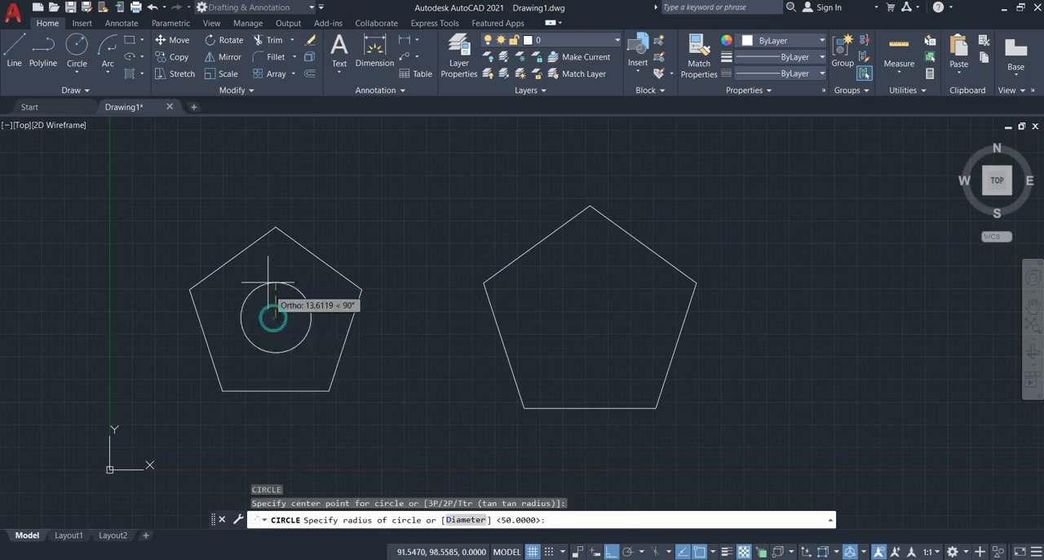
{"action": "type", "text": "50"}
{"action": "key", "text": "Return"}
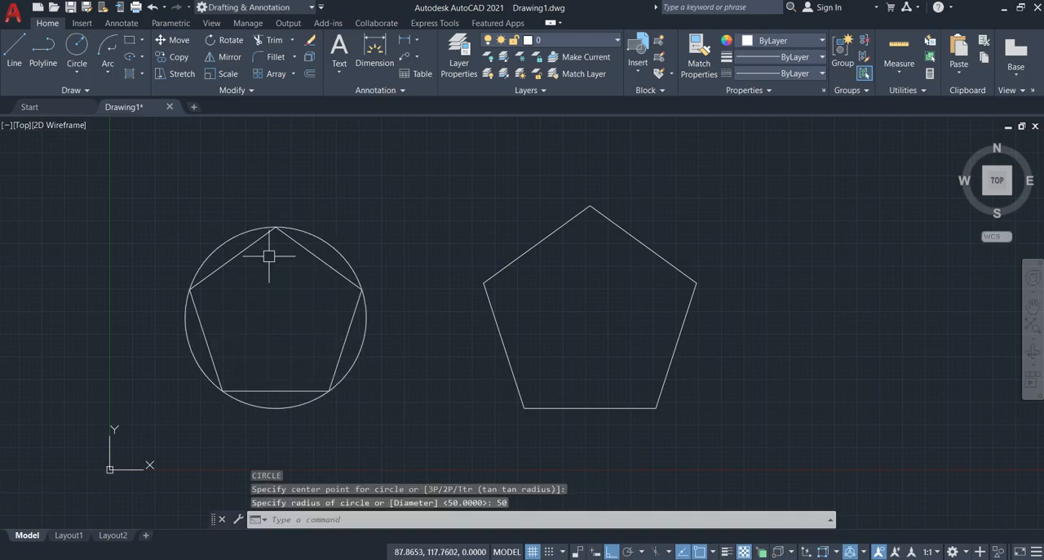
- Draw a circle of radius 50 from the centre of the right, circumscribed pentagon
{"action": "type", "text": "c"}
{"action": "key", "text": "Return"}
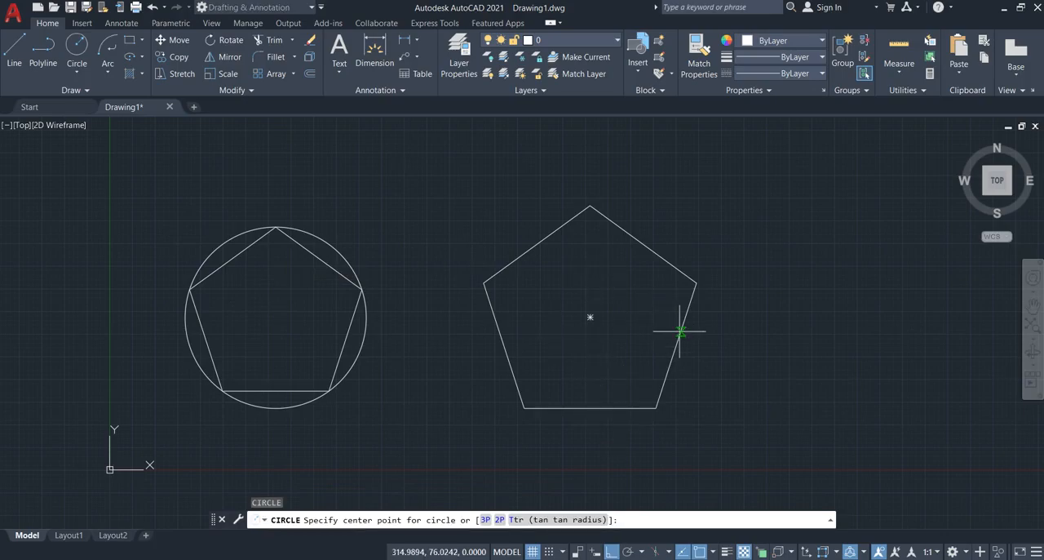
{"action": "left_click", "coordinate": [590, 318]}
{"action": "type", "text": "50"}
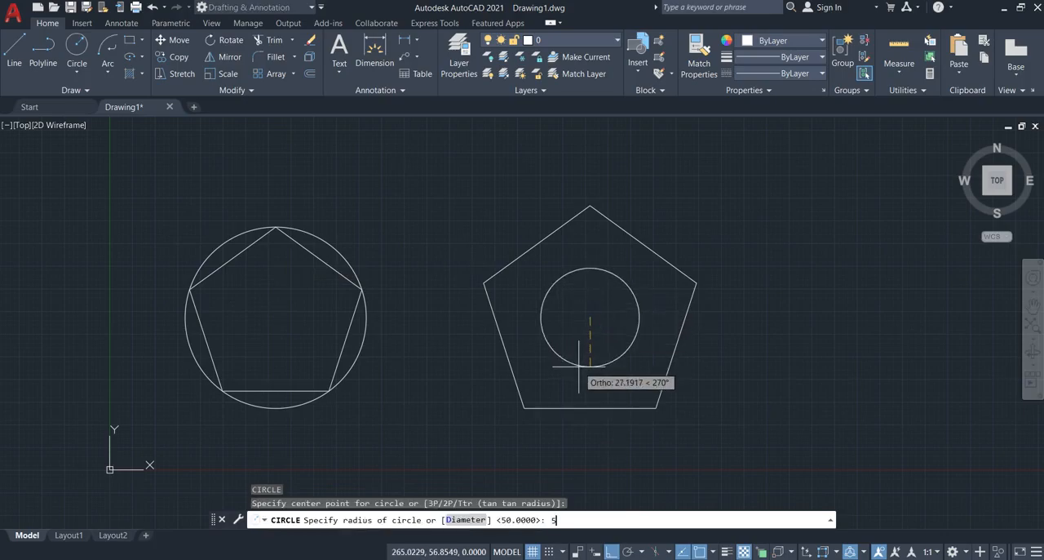
{"action": "key", "text": "Return"}
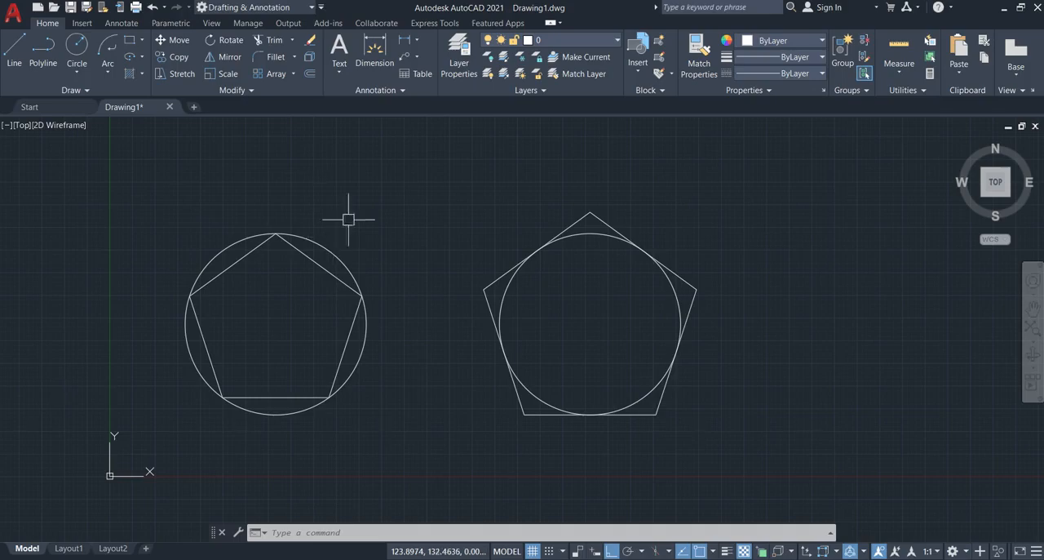
- Draw a 1024-sided polygon to the right of the two pentagons, inscribed in a circle with a radius of about 169
{"action": "scroll", "coordinate": [377, 345], "scroll_direction": "down", "scroll_amount": 2}
{"action": "middle_click_drag", "start_coordinate": [377, 345], "coordinate": [214, 382]}
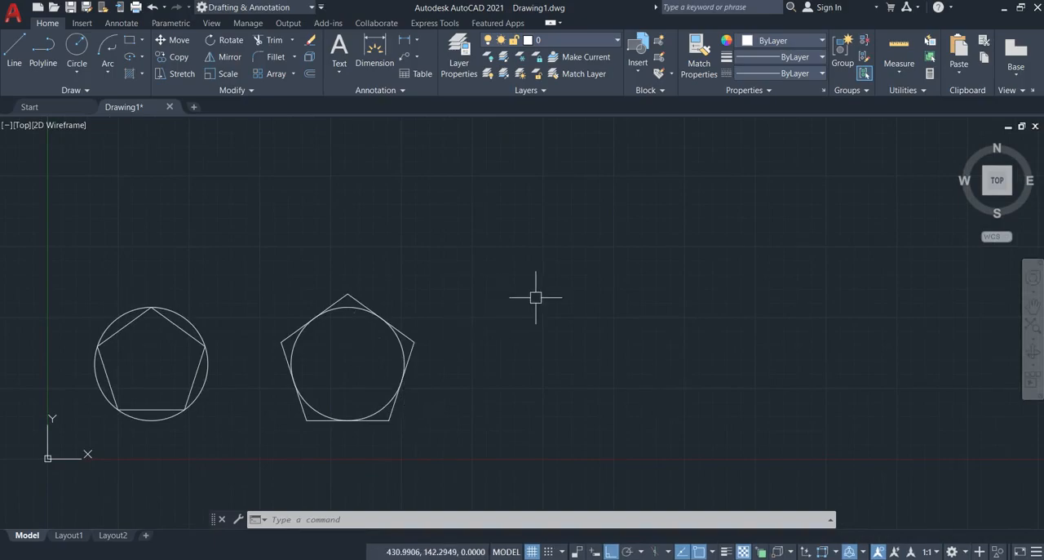
{"action": "type", "text": "p"}
{"action": "type", "text": "l"}
{"action": "key", "text": "Return"}
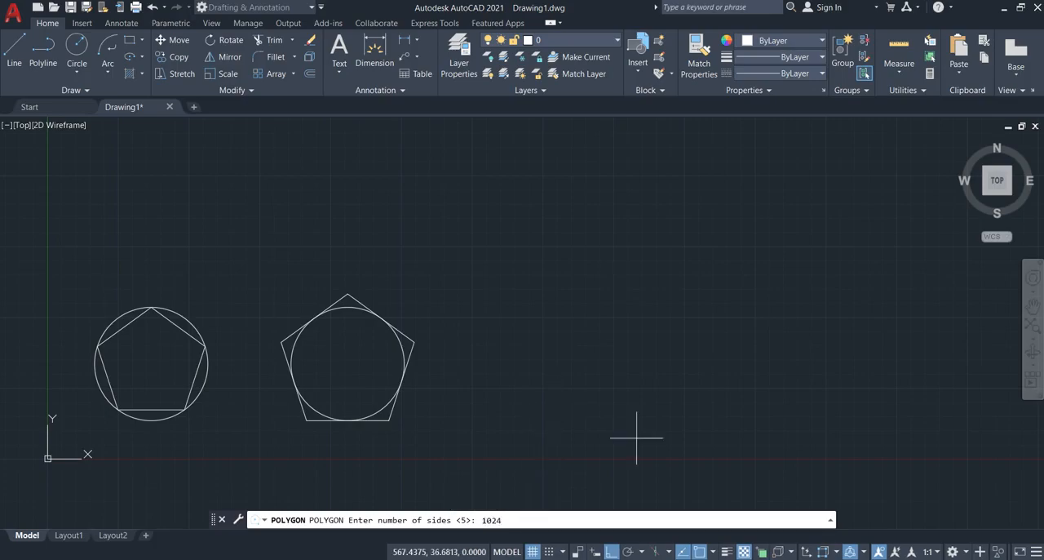
{"action": "key", "text": "Return"}
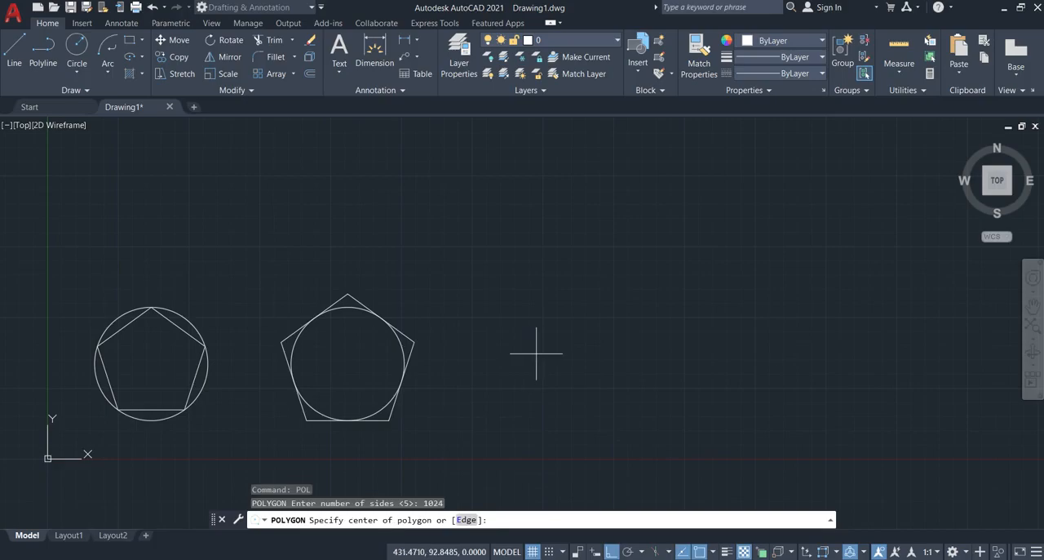
{"action": "key", "text": "Return"}
{"action": "left_click", "coordinate": [666, 345]}
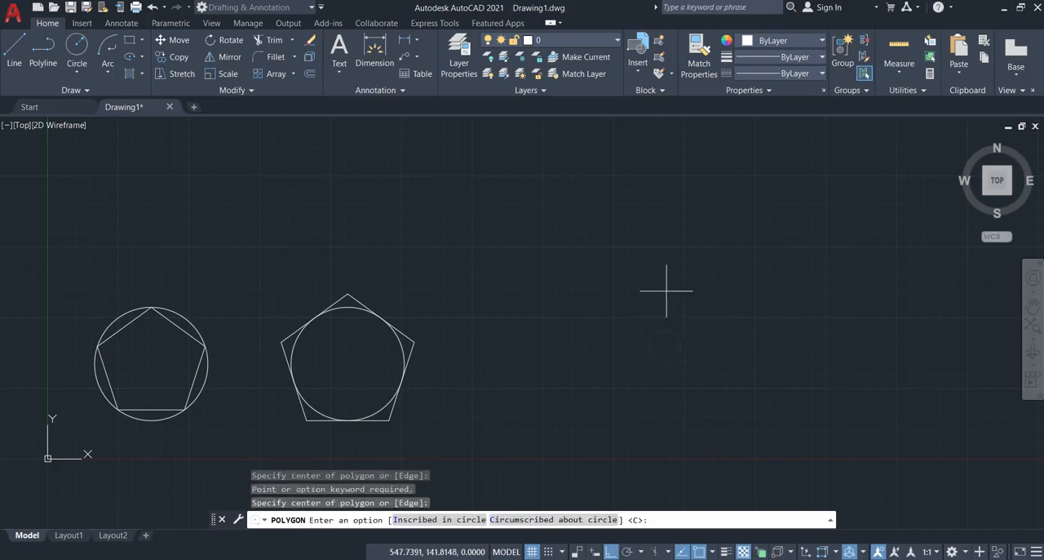
{"action": "type", "text": "I"}
{"action": "key", "text": "Return"}
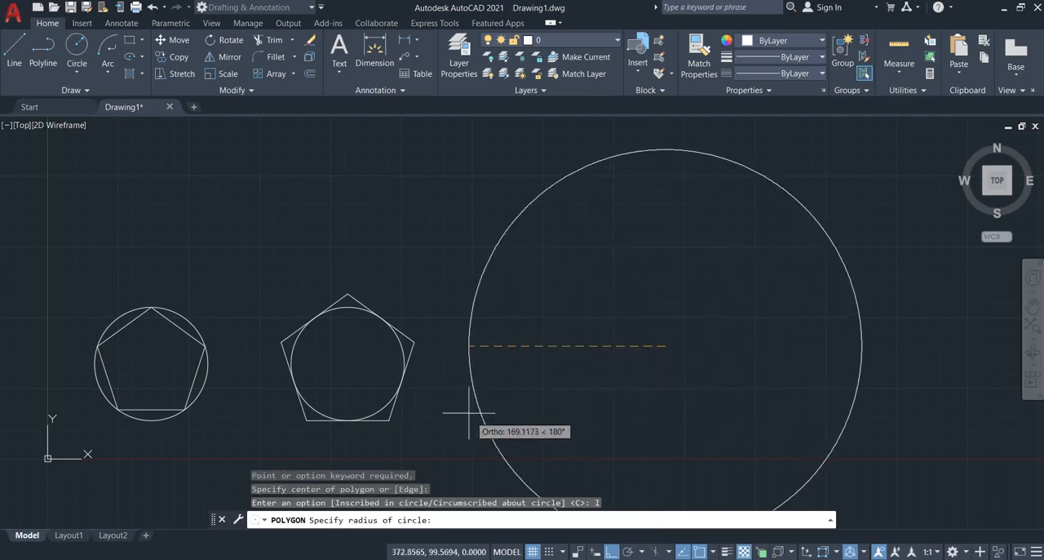
{"action": "left_click", "coordinate": [473, 345]}
- Examine the edge of the 1024-sided polygon up close and select it to inspect its grips
{"action": "scroll", "coordinate": [470, 311], "scroll_direction": "up", "scroll_amount": 4}
{"action": "scroll", "coordinate": [470, 311], "scroll_direction": "up", "scroll_amount": 5}
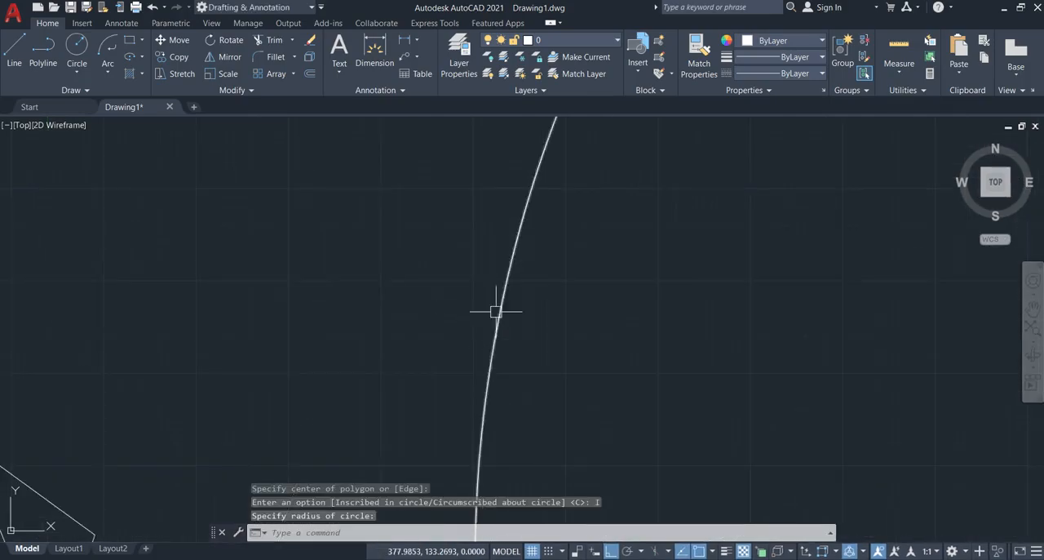
{"action": "scroll", "coordinate": [527, 319], "scroll_direction": "up", "scroll_amount": 3}
{"action": "scroll", "coordinate": [467, 316], "scroll_direction": "up", "scroll_amount": 5}
{"action": "left_click", "coordinate": [671, 357]}
{"action": "left_click", "coordinate": [358, 312]}
{"action": "scroll", "coordinate": [358, 312], "scroll_direction": "down", "scroll_amount": 5}
{"action": "scroll", "coordinate": [359, 310], "scroll_direction": "down", "scroll_amount": 6}
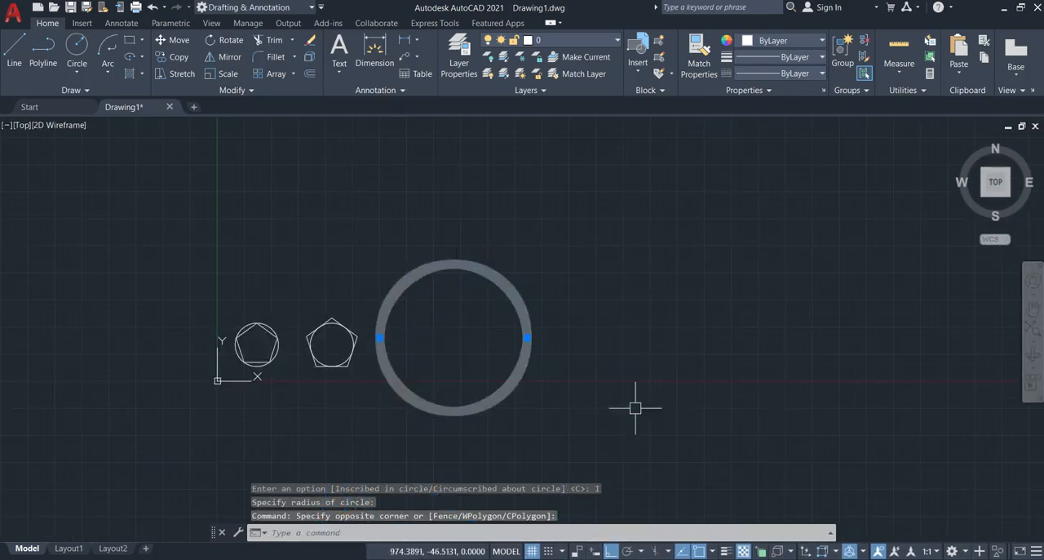
{"action": "key", "text": "Escape"}
{"action": "scroll", "coordinate": [405, 361], "scroll_direction": "up", "scroll_amount": 5}
{"action": "left_click", "coordinate": [386, 358]}
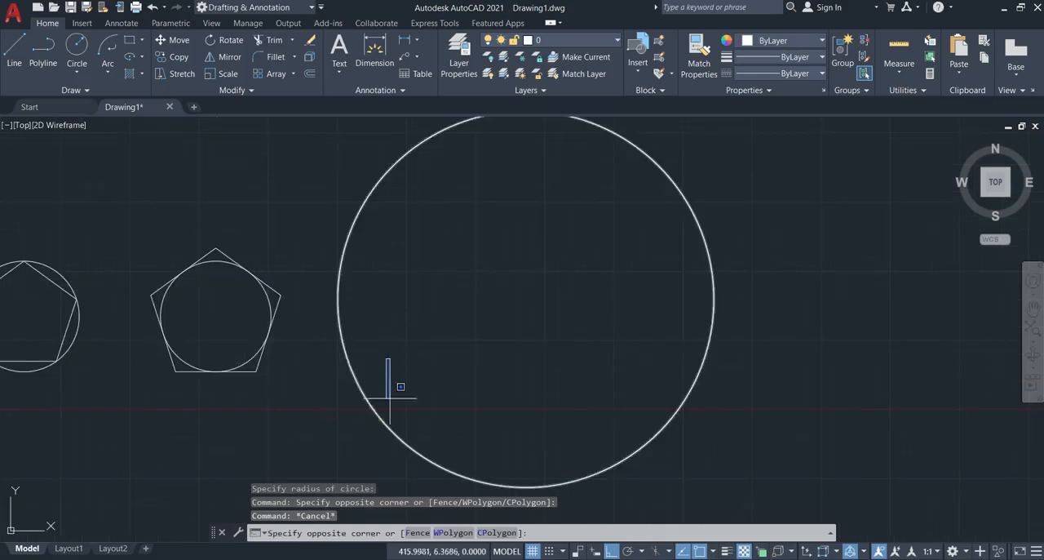
{"action": "left_click", "coordinate": [446, 364]}
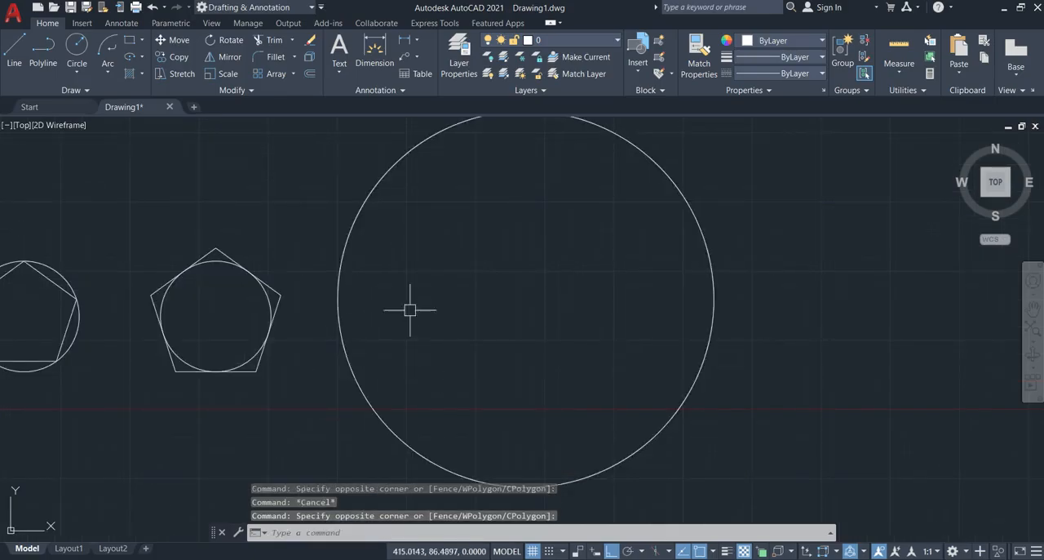
- Select the 1024-sided polygon and stretch one vertex on its lower-left edge horizontally outward to the left into a thin spike
{"action": "scroll", "coordinate": [436, 336], "scroll_direction": "down", "scroll_amount": 5}
{"action": "scroll", "coordinate": [436, 338], "scroll_direction": "up", "scroll_amount": 5}
{"action": "left_click", "coordinate": [437, 337]}
{"action": "left_click", "coordinate": [335, 418]}
{"action": "left_click", "coordinate": [359, 392]}
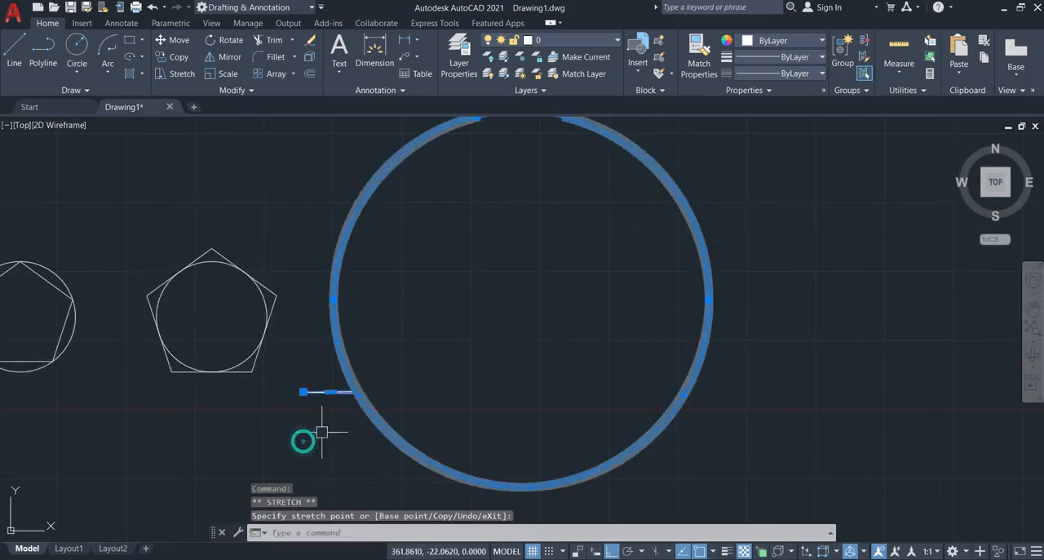
{"action": "key", "text": "Escape"}
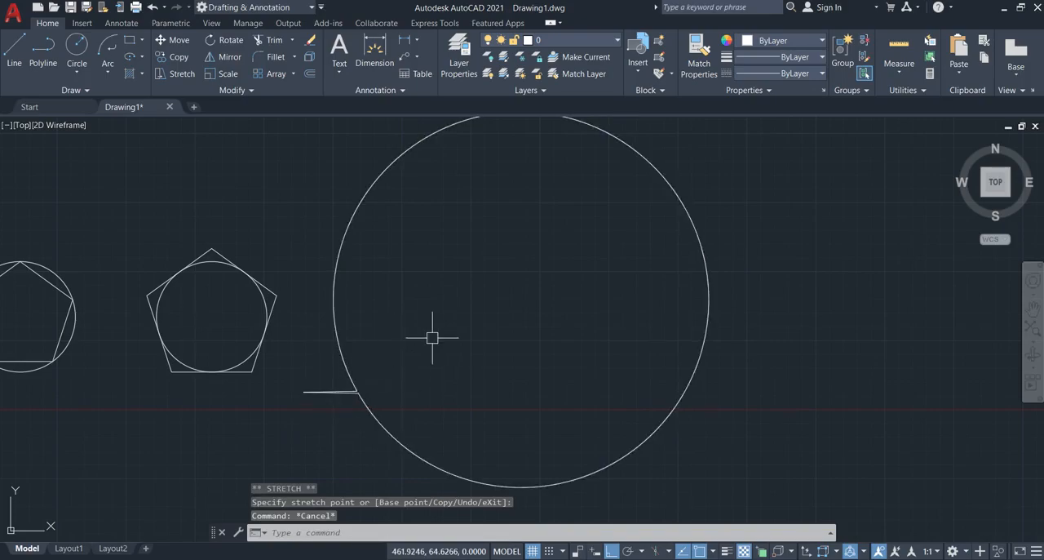
{"action": "scroll", "coordinate": [433, 337], "scroll_direction": "down", "scroll_amount": 2}
{"action": "middle_click_drag", "start_coordinate": [433, 337], "coordinate": [556, 351]}
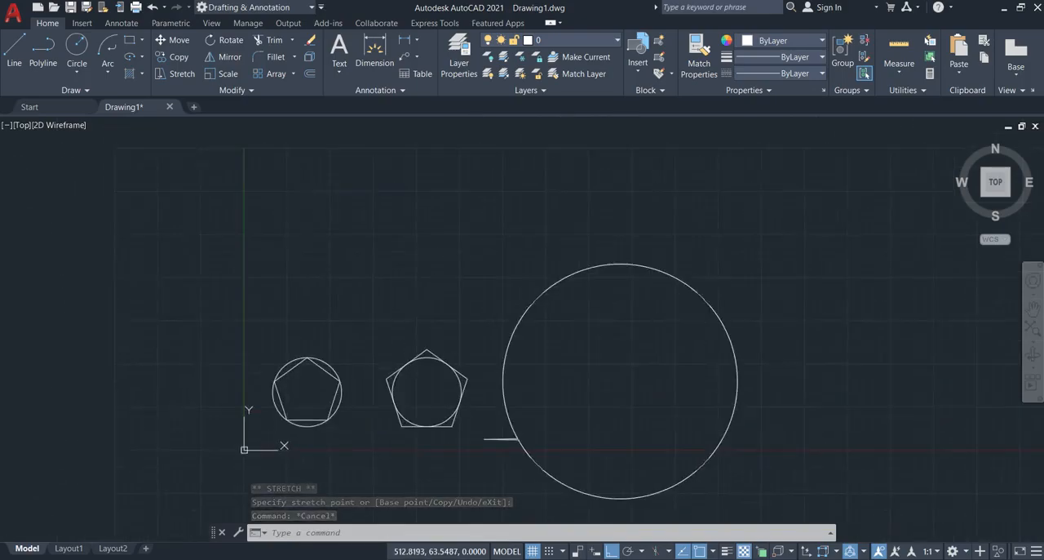
{"action": "mouse_move", "coordinate": [636, 366]}
{"action": "middle_mouse_down"}
{"action": "mouse_move", "coordinate": [536, 307]}
{"action": "mouse_move", "coordinate": [533, 291]}
{"action": "middle_mouse_up"}
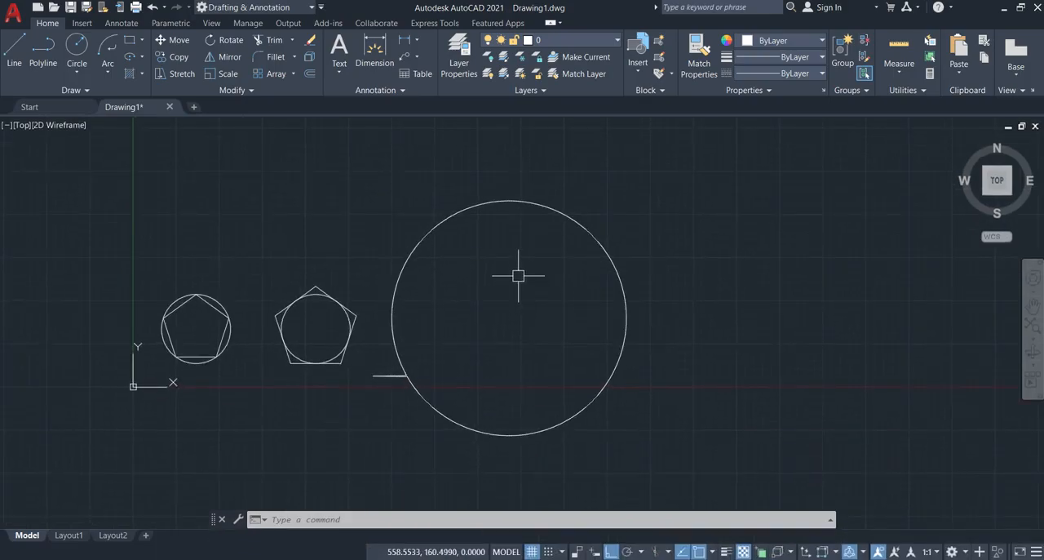